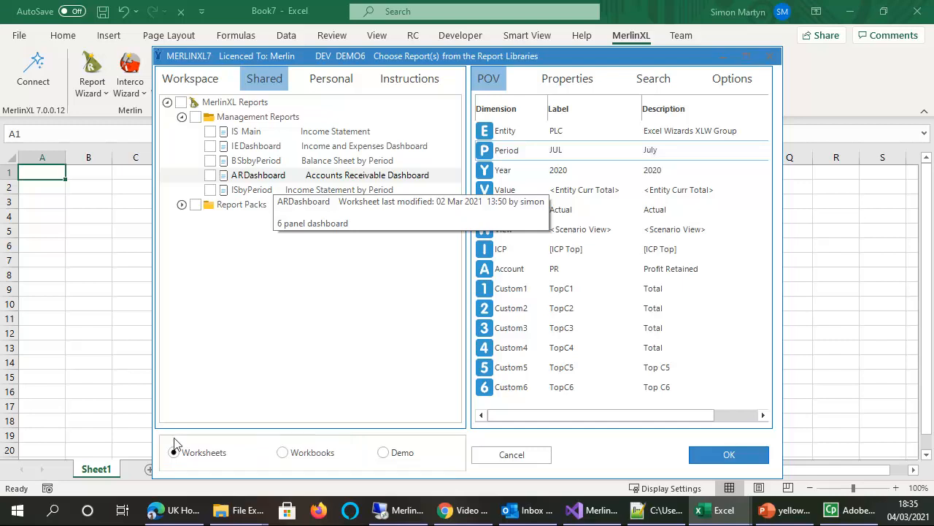
Choose the shared ARDashboard report, set its period to May, and generate the dashboard
left_click(269, 178)
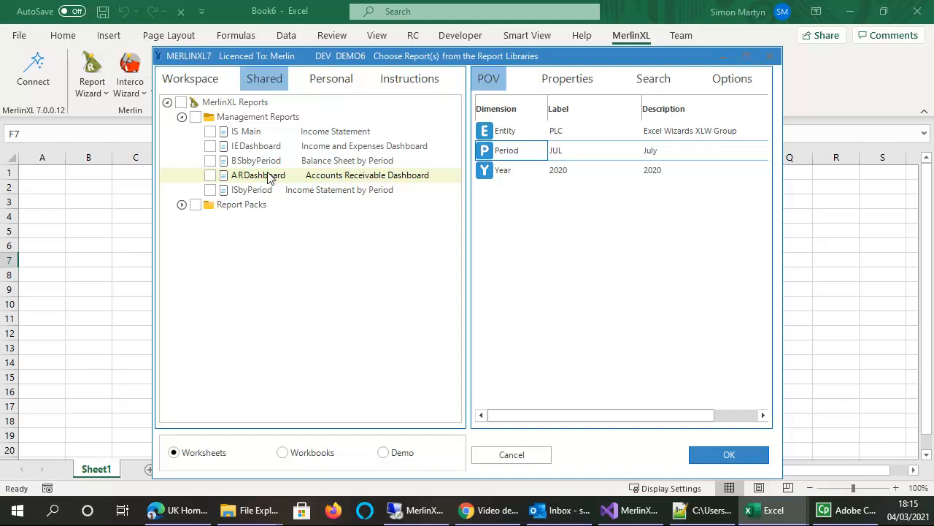
double_click(505, 151)
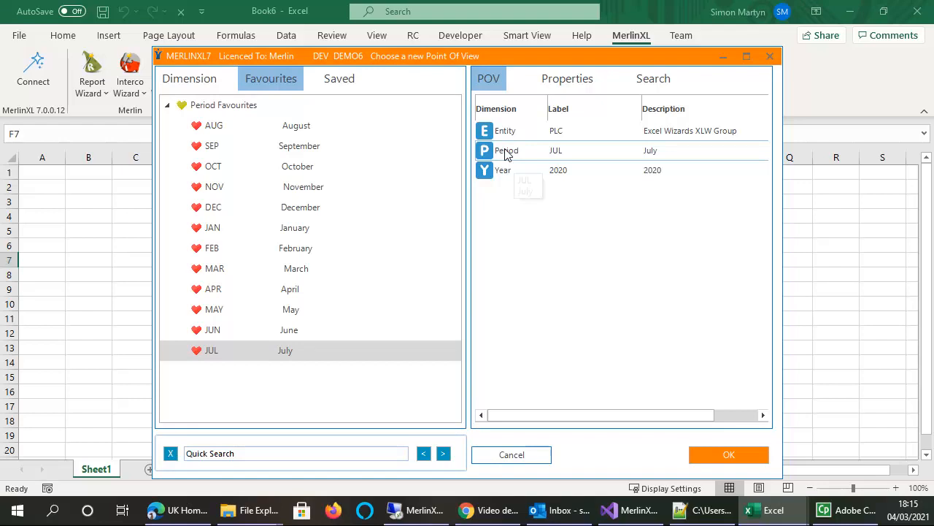
left_click(221, 310)
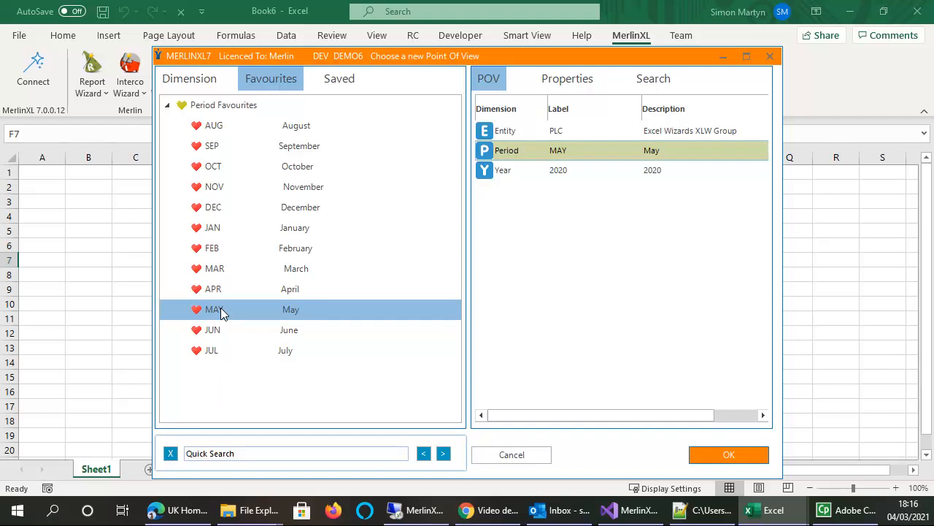
left_click(720, 454)
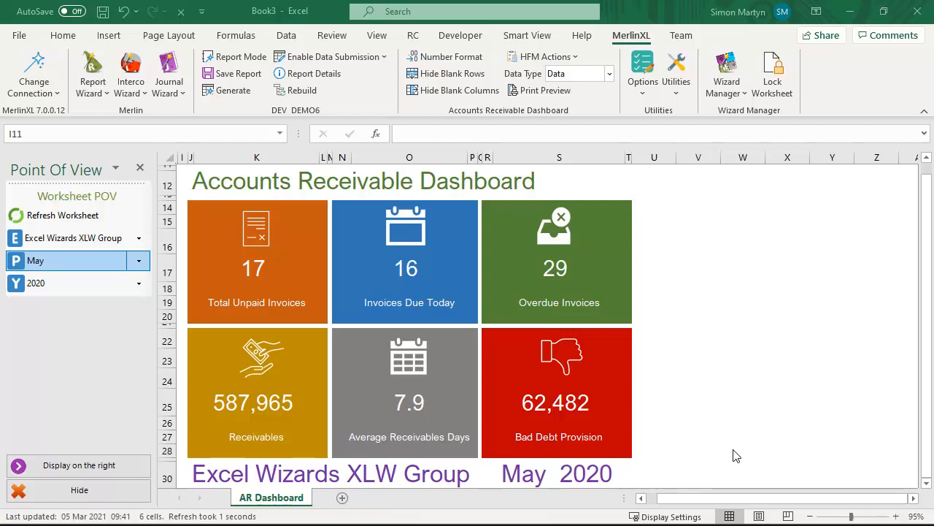
Switch the Accounts Receivable Dashboard's period to July and its entity to North America
left_click(139, 262)
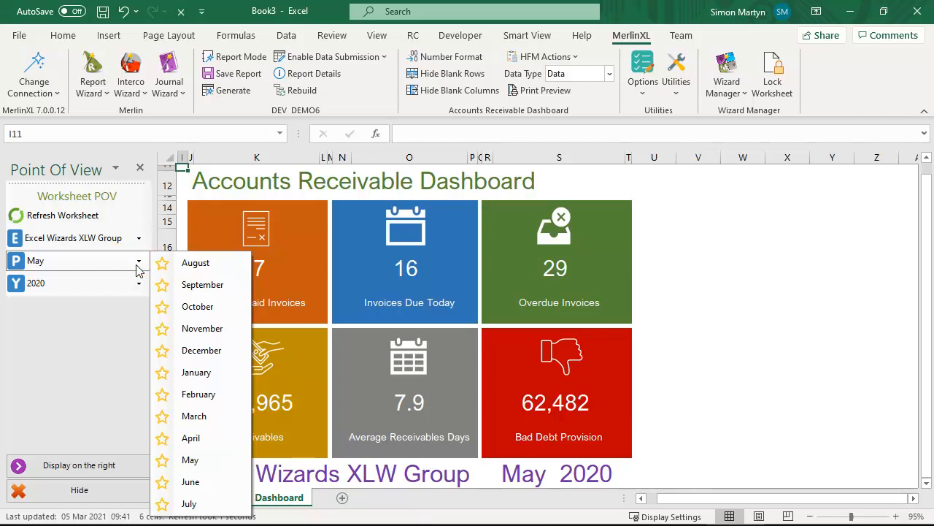
left_click(198, 503)
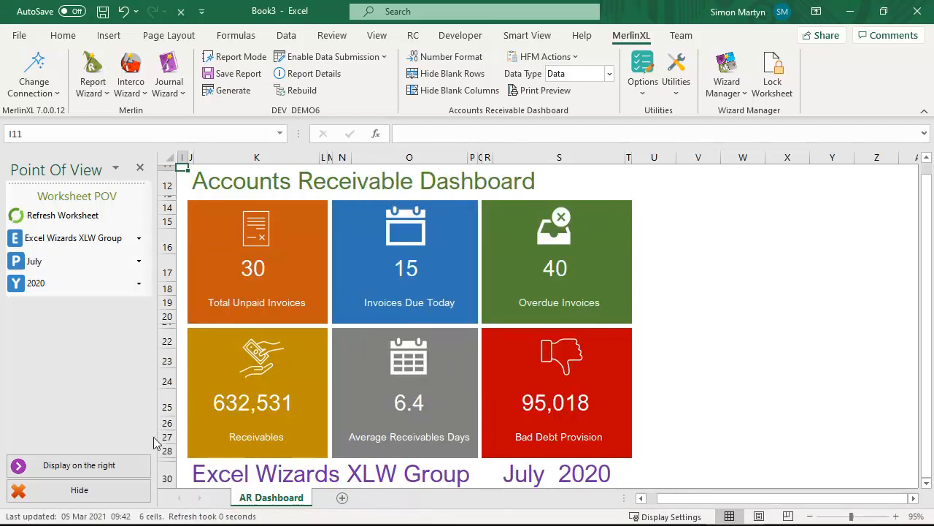
left_click(139, 238)
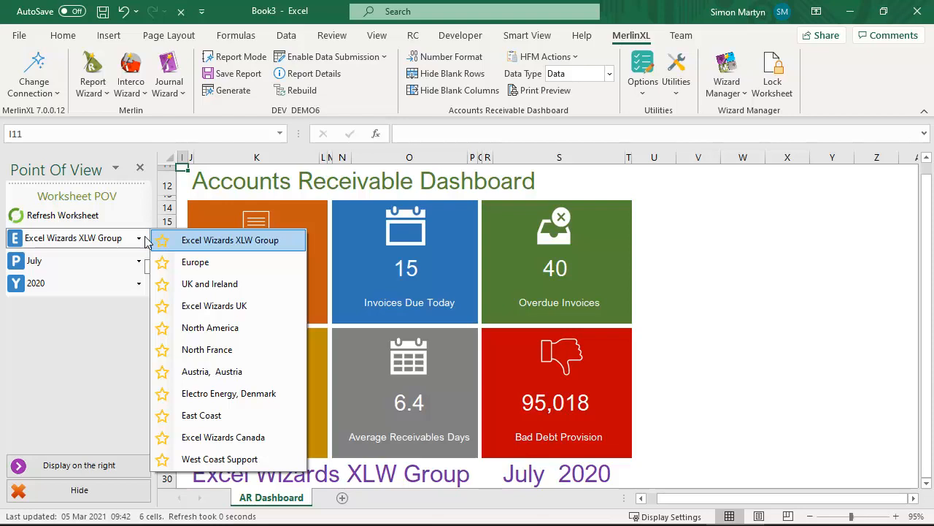
key("Down")
key("Down")
key("Down")
key("Down")
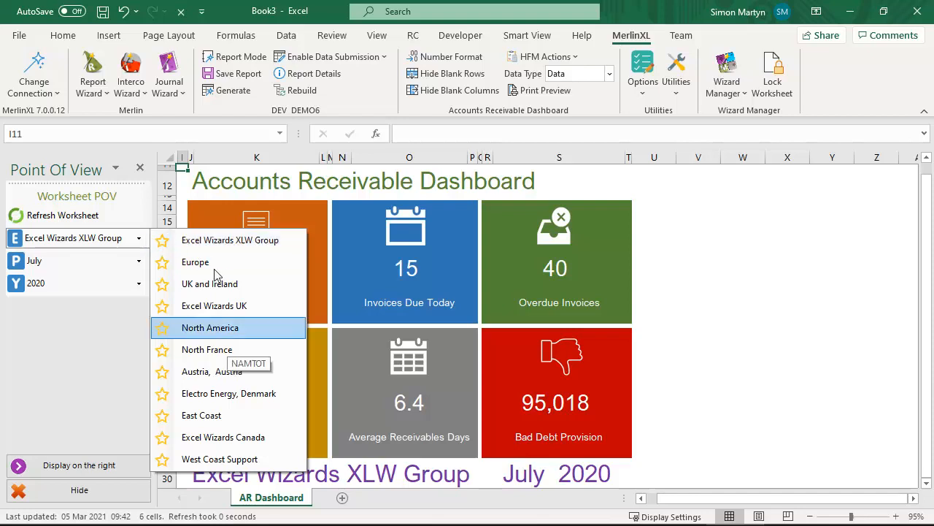
left_click(226, 329)
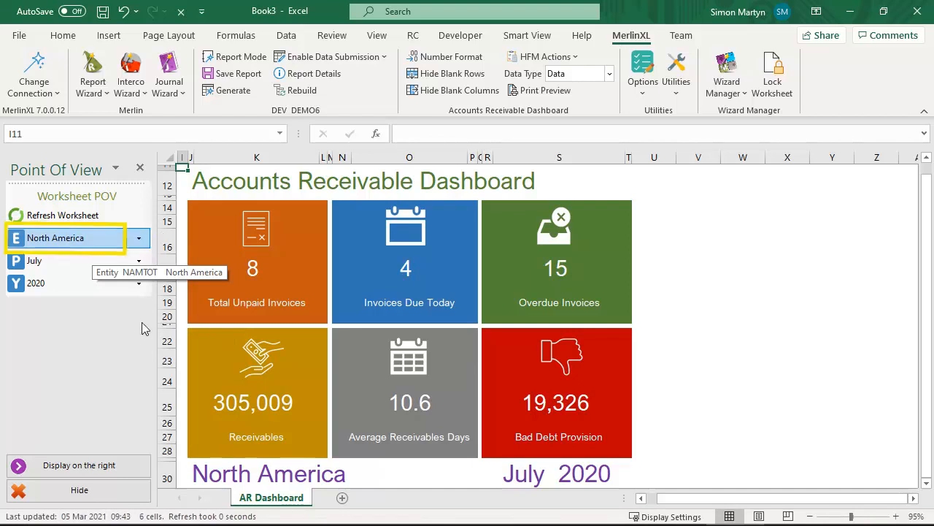
Choose France (FRATOT) under Europe in the full entity hierarchy and add it to the entity favourites
left_click(47, 240)
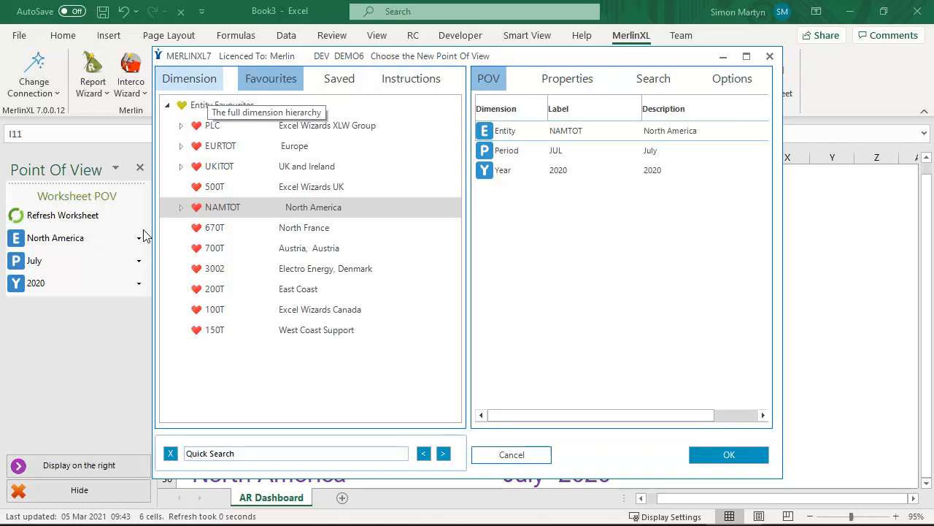
left_click(203, 86)
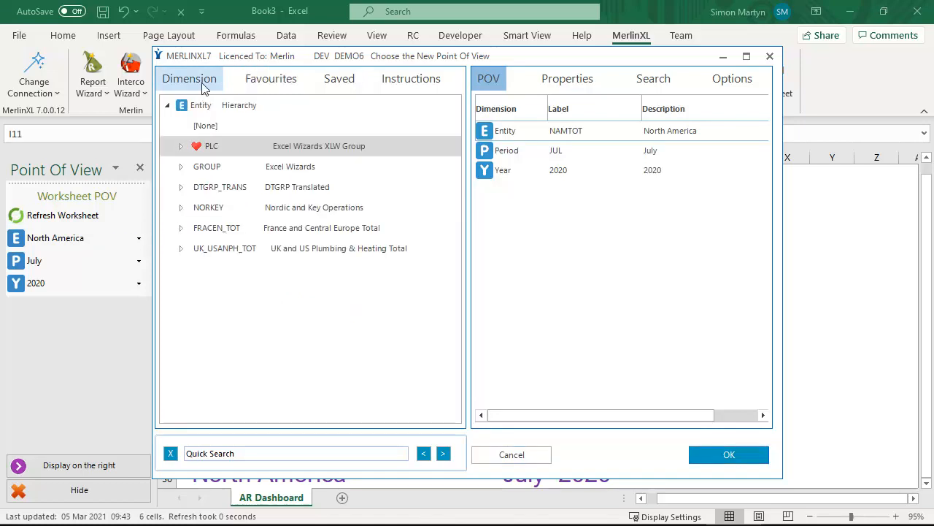
double_click(201, 146)
double_click(222, 170)
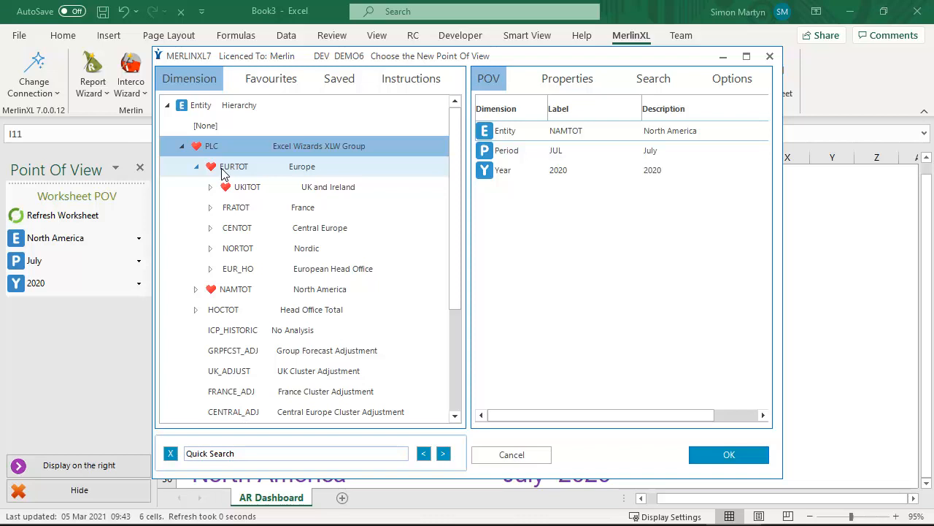
left_click(228, 211)
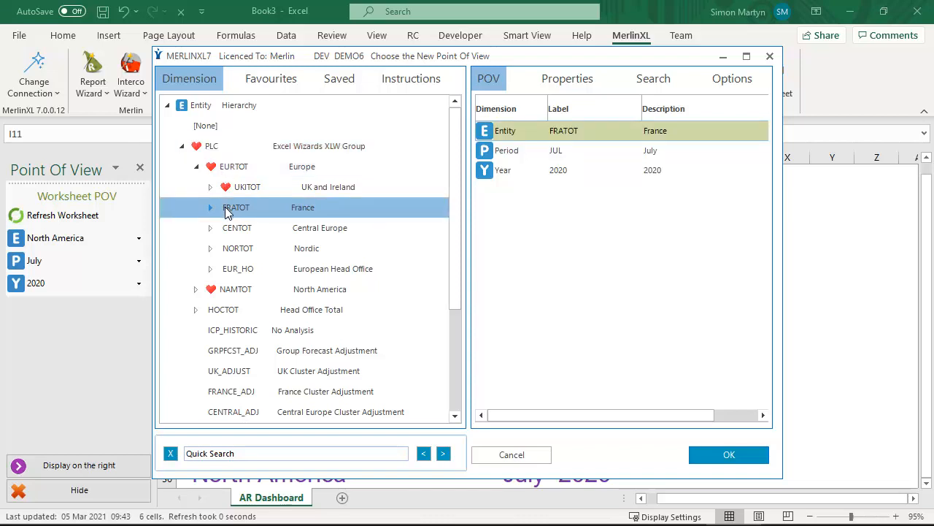
right_click(227, 211)
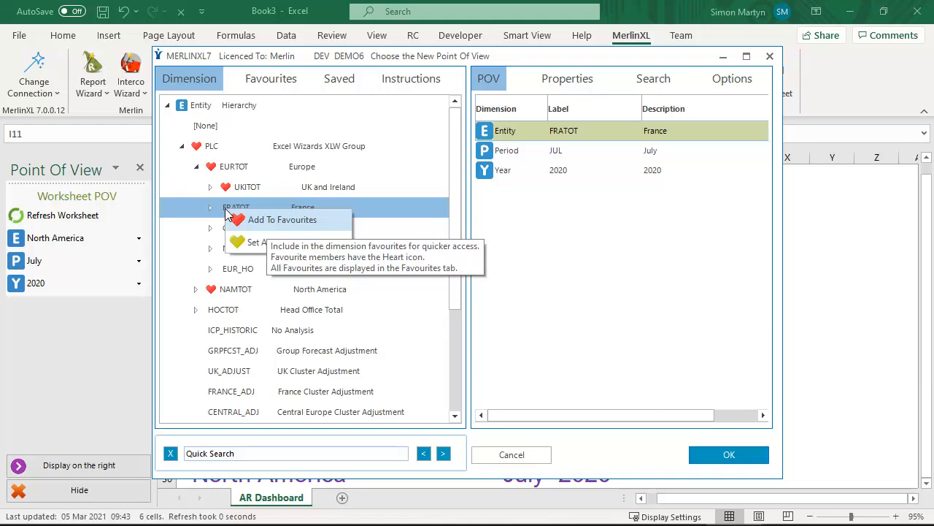
left_click(287, 220)
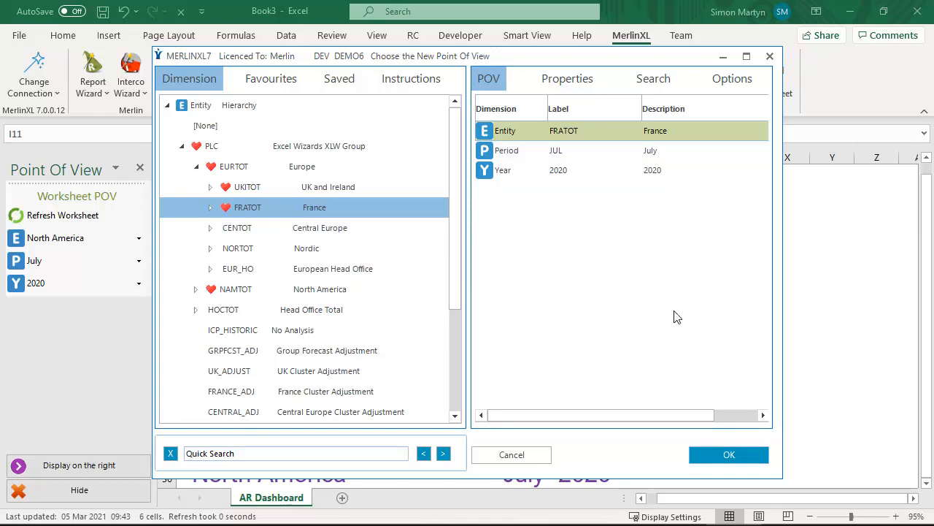
Apply the France point of view to the dashboard and select France from the worksheet's entity favourites
left_click(730, 452)
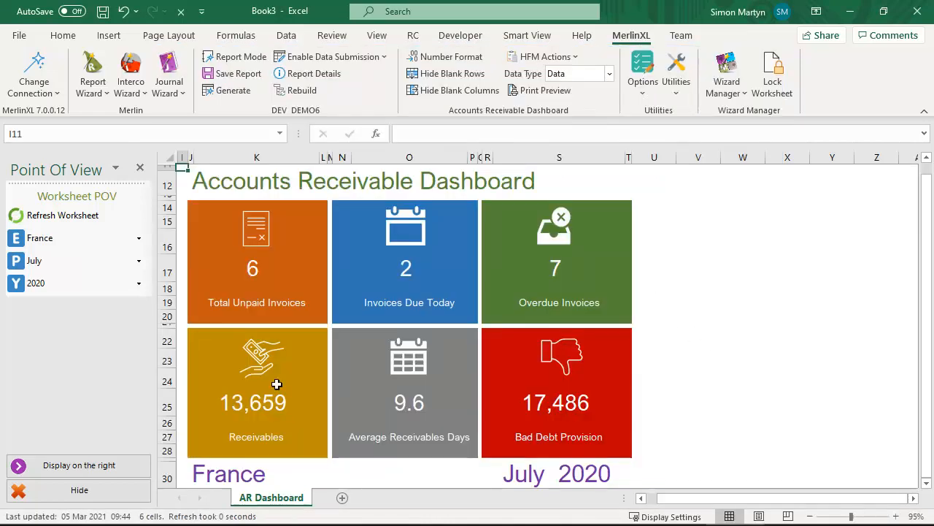
left_click(44, 244)
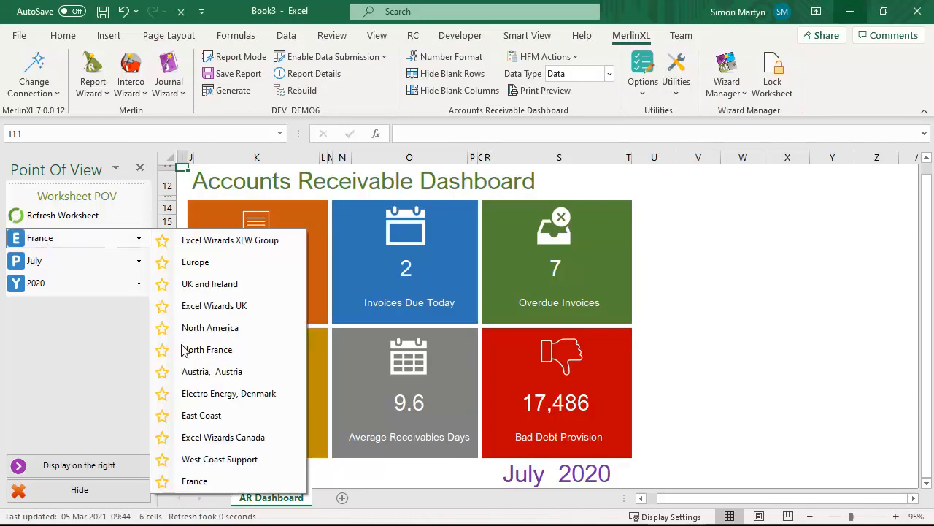
left_click(194, 481)
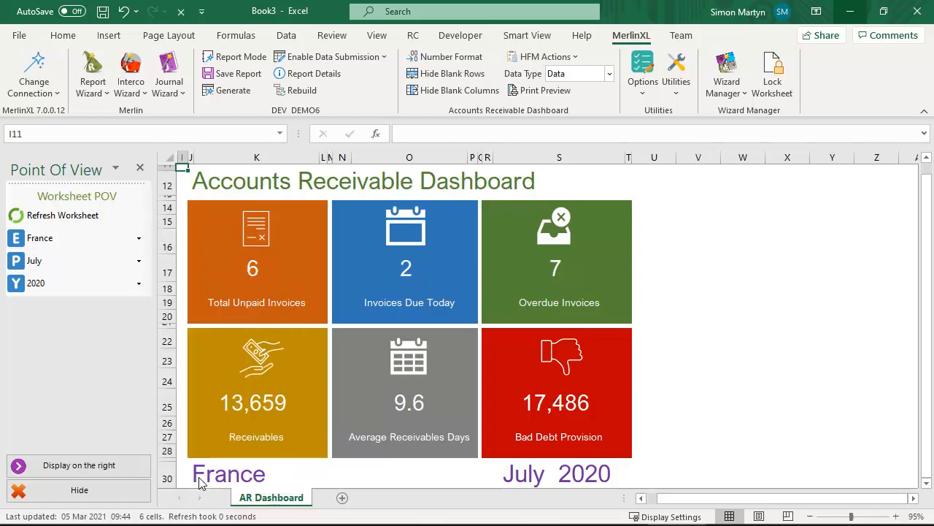
Add the shared IS Main income statement report to the workbook and review it alongside the AR Dashboard sheet
left_click(94, 93)
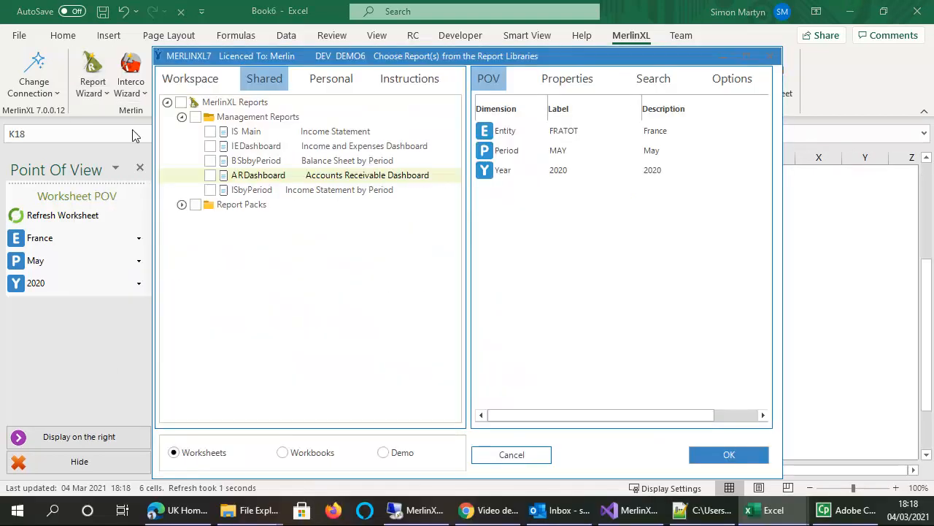
left_click(253, 138)
left_click(728, 454)
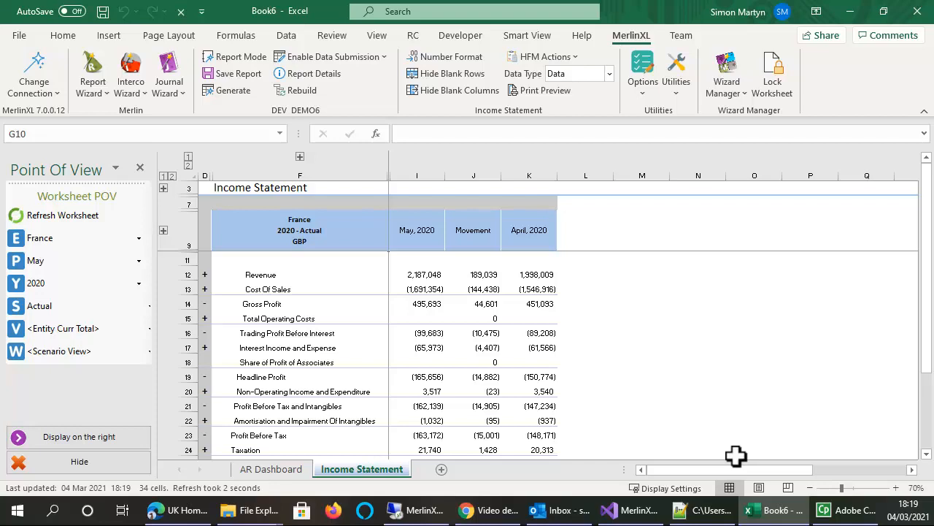
left_click(269, 469)
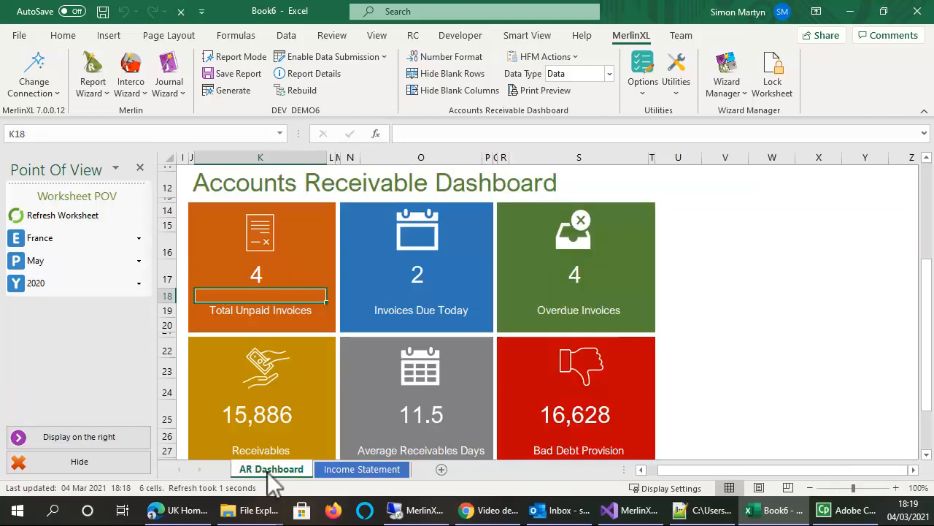
left_click(352, 471)
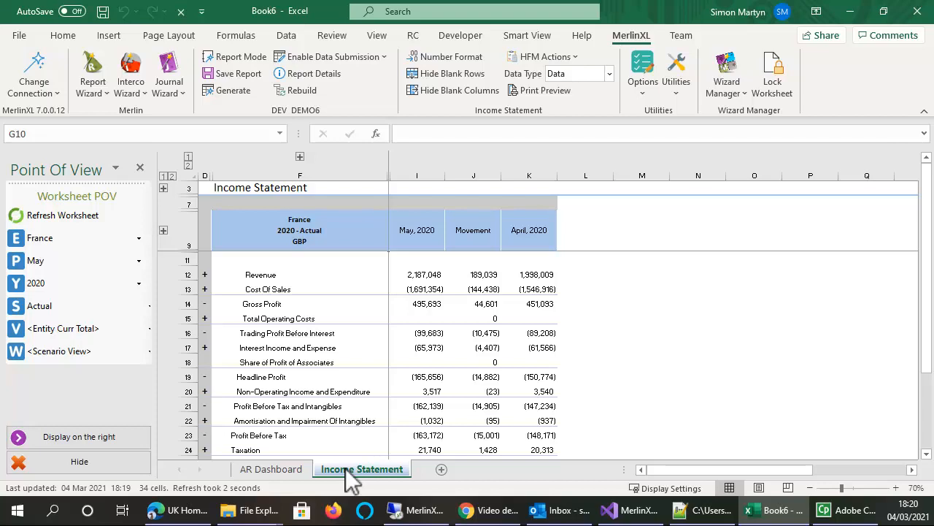
Expand Interest Income and Expense into its accounts and select the May 2020 figure for Interest - External
double_click(428, 346)
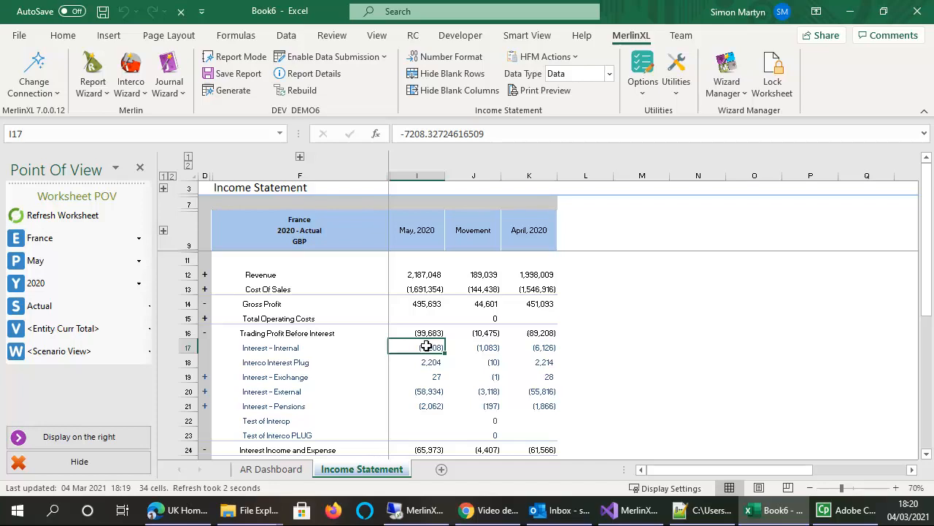
key("Down")
key("Down")
key("Down")
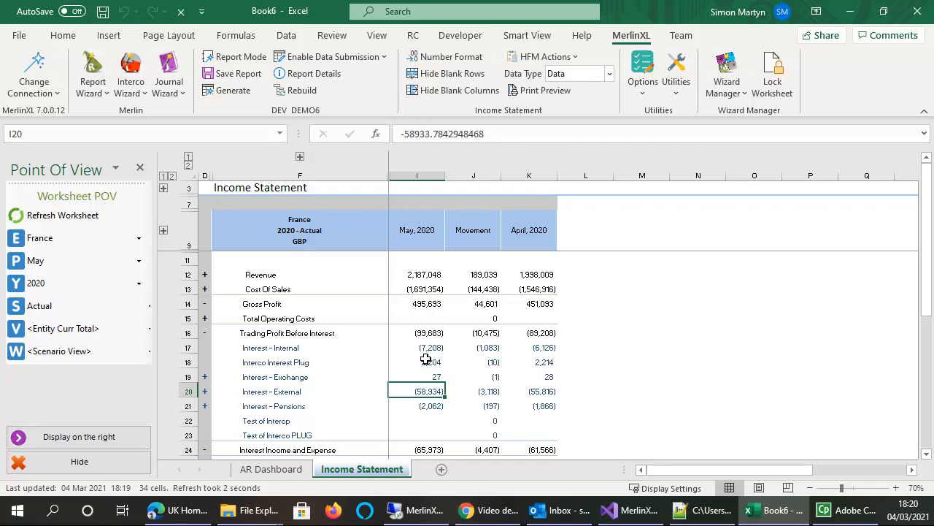
right_click(428, 392)
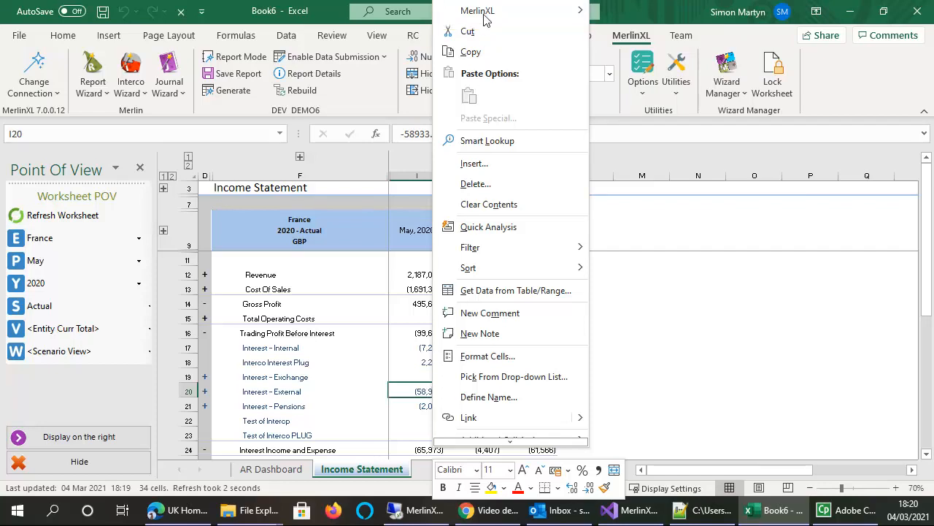
mouse_move(483, 19)
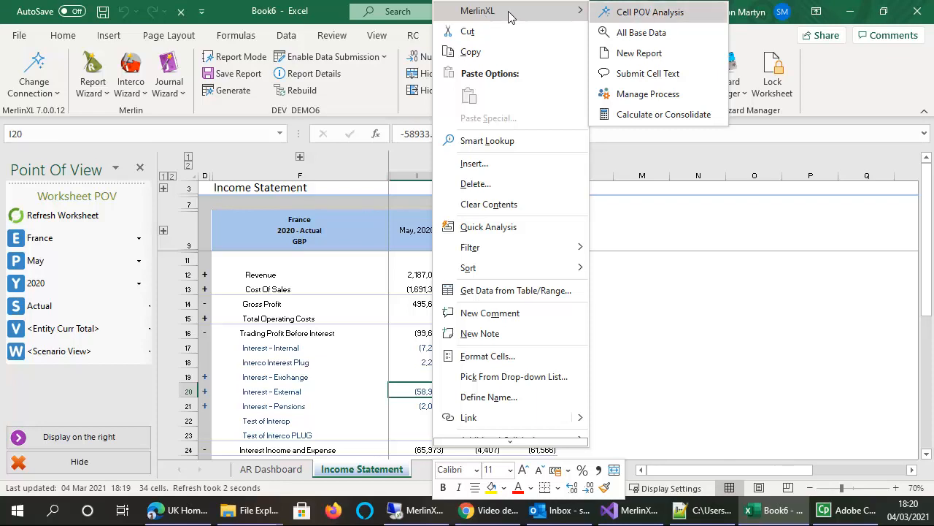
left_click(662, 13)
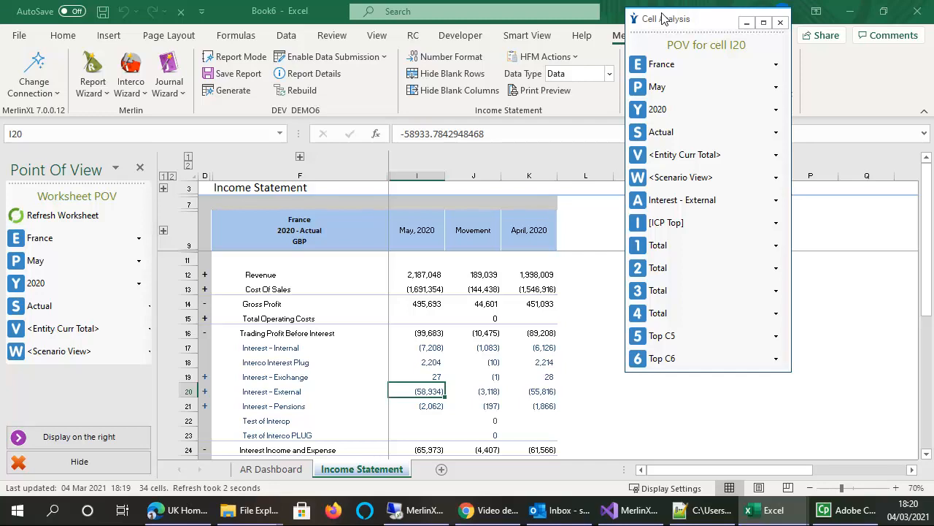
left_click(591, 283)
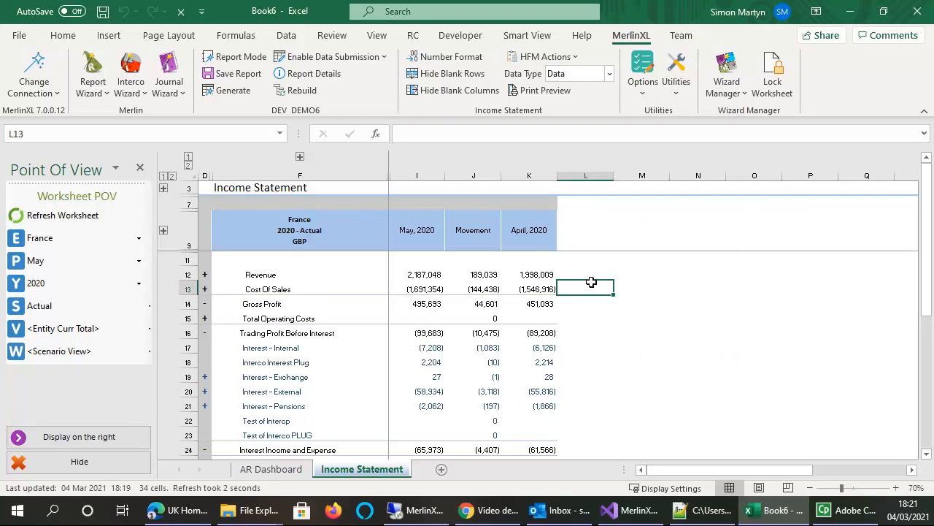
Use Cell POV Analysis to break May 2020 Interest - External down by France's entities, and expand North France Group
right_click(416, 392)
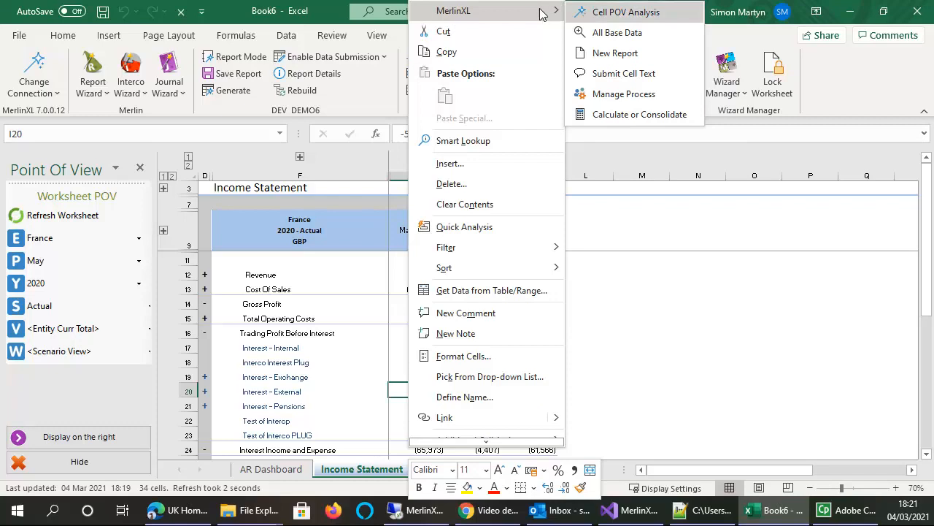
left_click(615, 12)
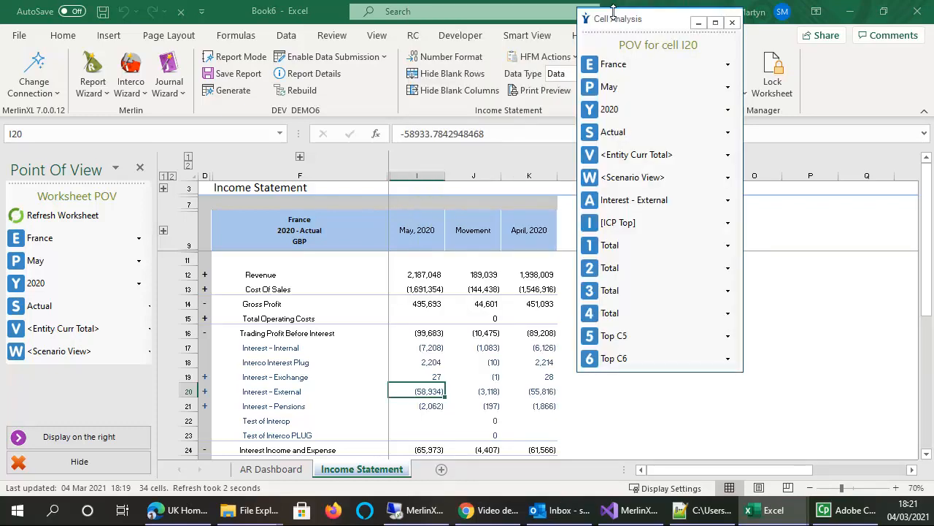
left_click(613, 12)
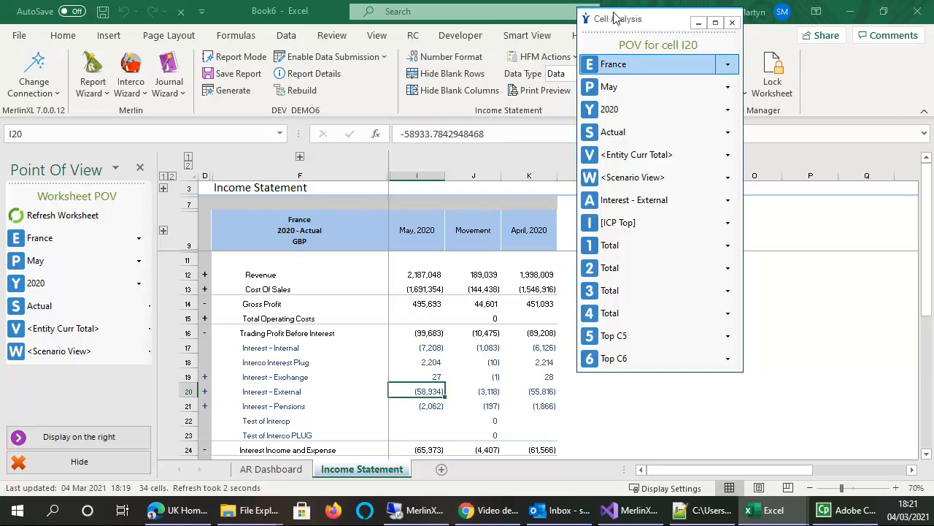
double_click(647, 60)
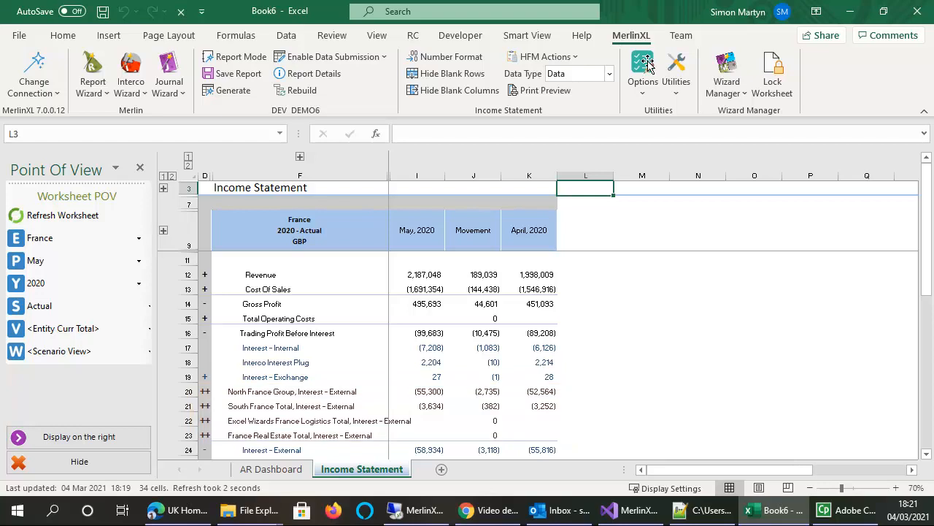
double_click(429, 394)
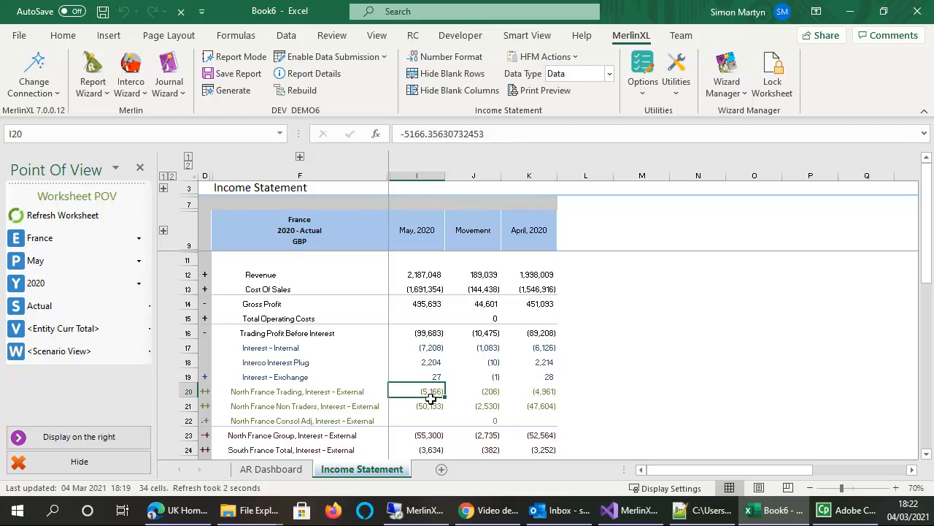
Use Cell POV Analysis on North France Group's May 2020 Interest - External to add a base entities table, and return to the Income Statement
right_click(431, 440)
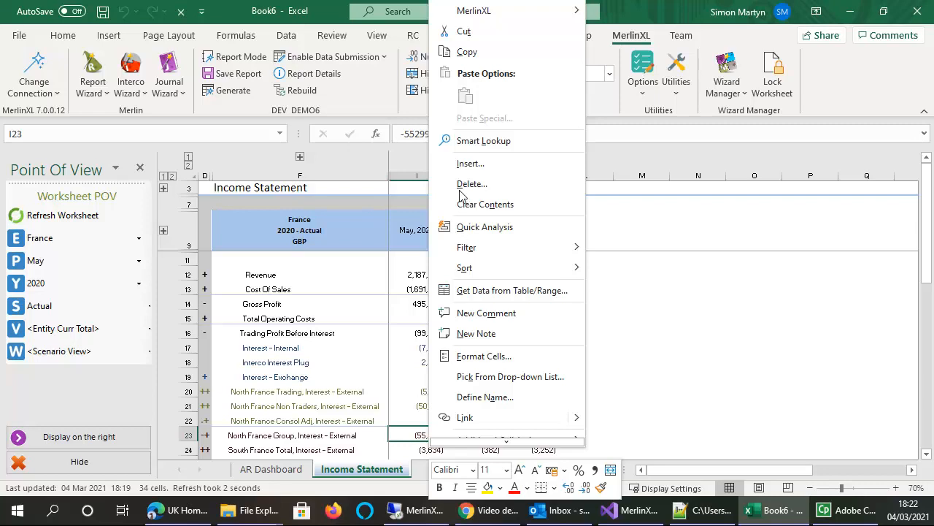
mouse_move(461, 10)
left_click(632, 13)
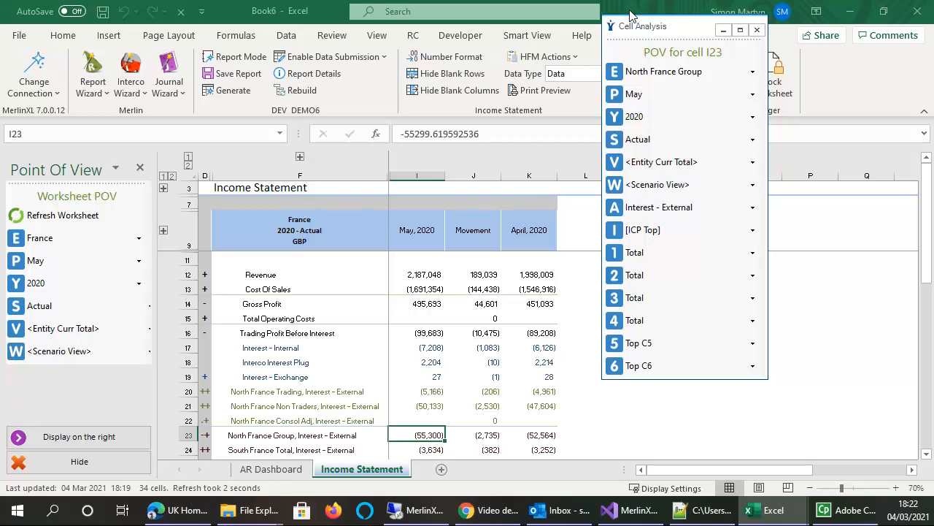
left_click(753, 73)
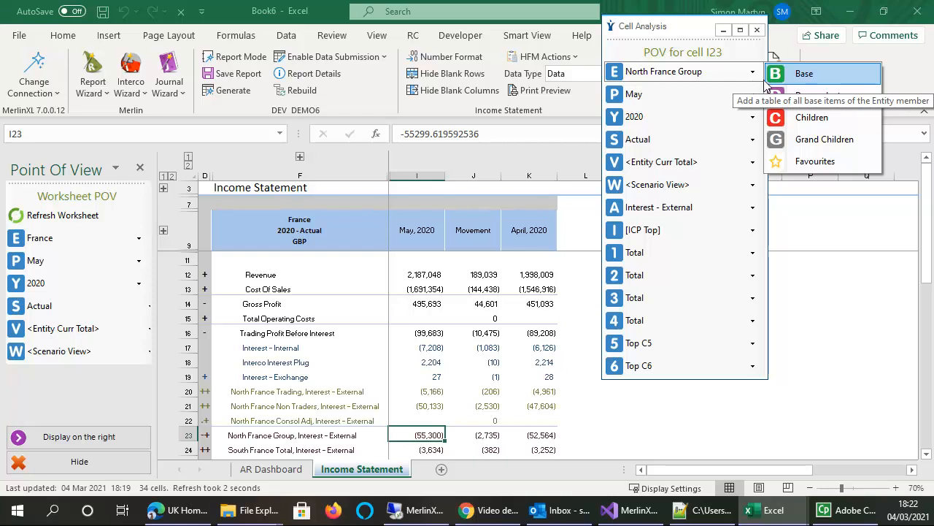
left_click(793, 76)
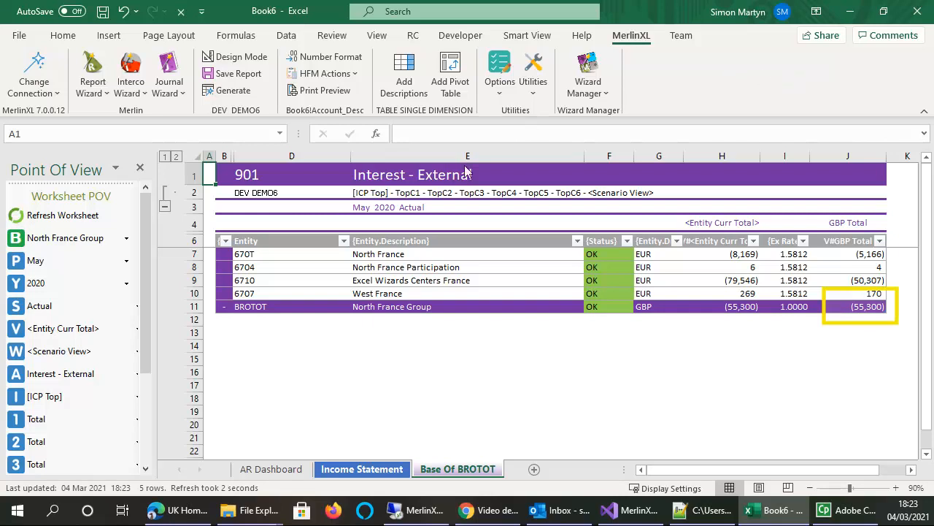
left_click(358, 469)
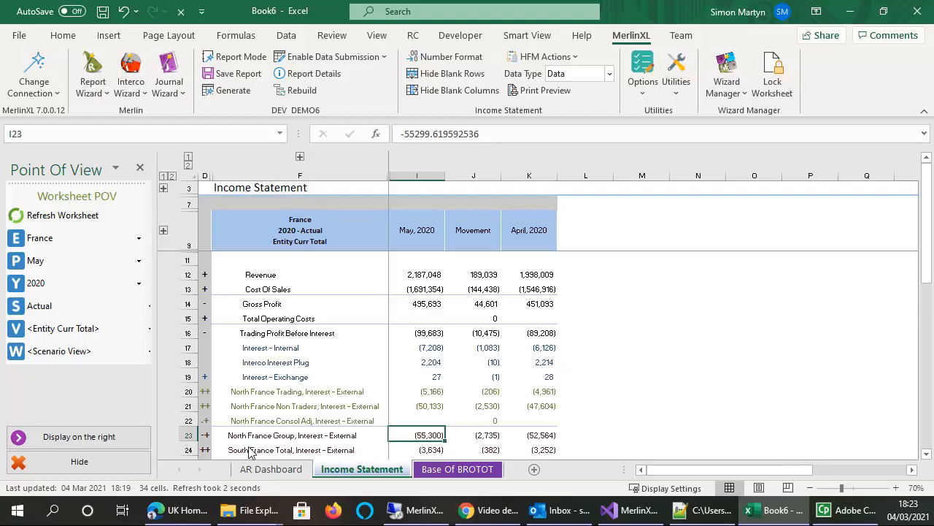
Open the Report Library and select the shared Dashboard workbook (IE Dashboard) from Report Packs
left_click(107, 93)
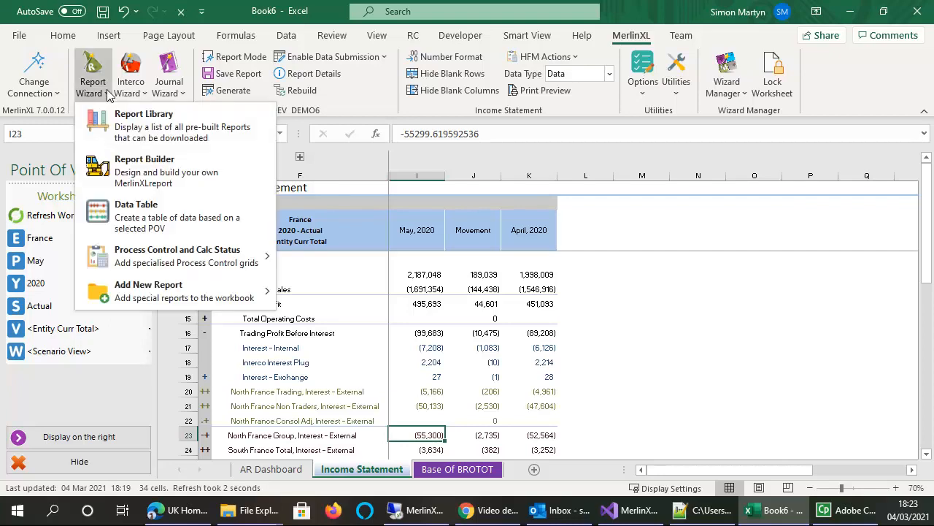
left_click(144, 131)
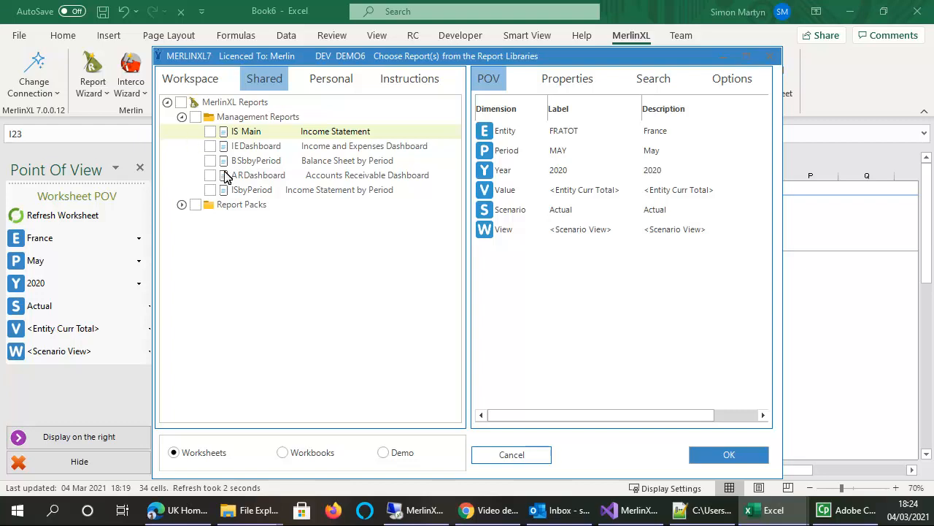
left_click(283, 453)
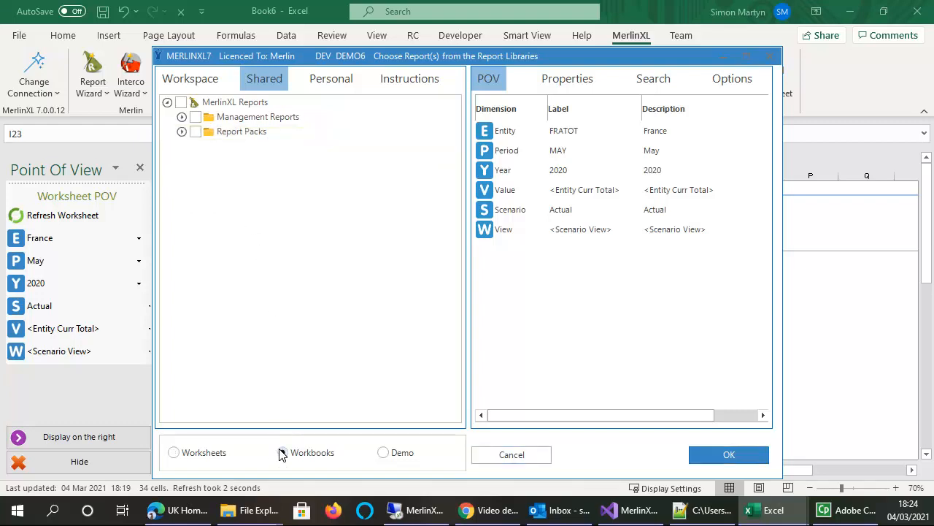
left_click(282, 453)
left_click(182, 132)
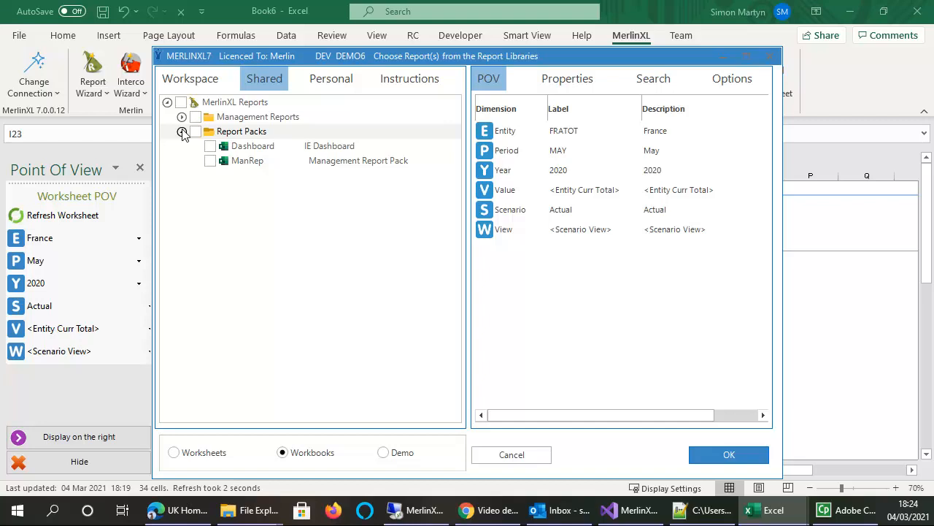
left_click(250, 148)
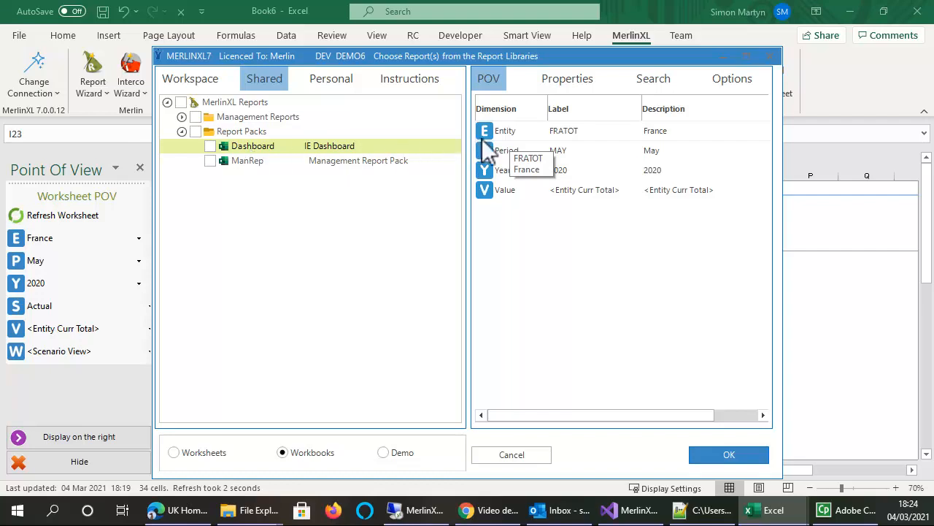
Set the Dashboard pack's point of view to entity PLC and period July, and generate the workbook
double_click(504, 131)
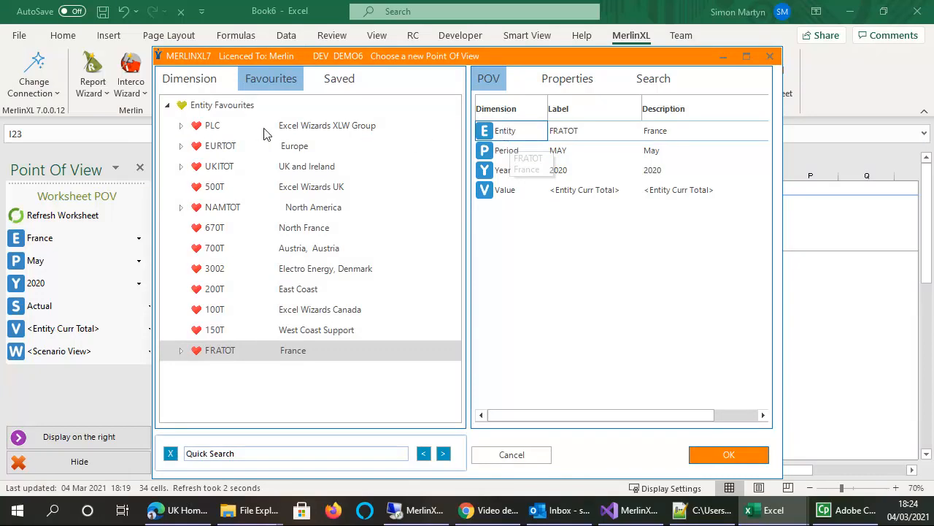
left_click(211, 128)
left_click(509, 152)
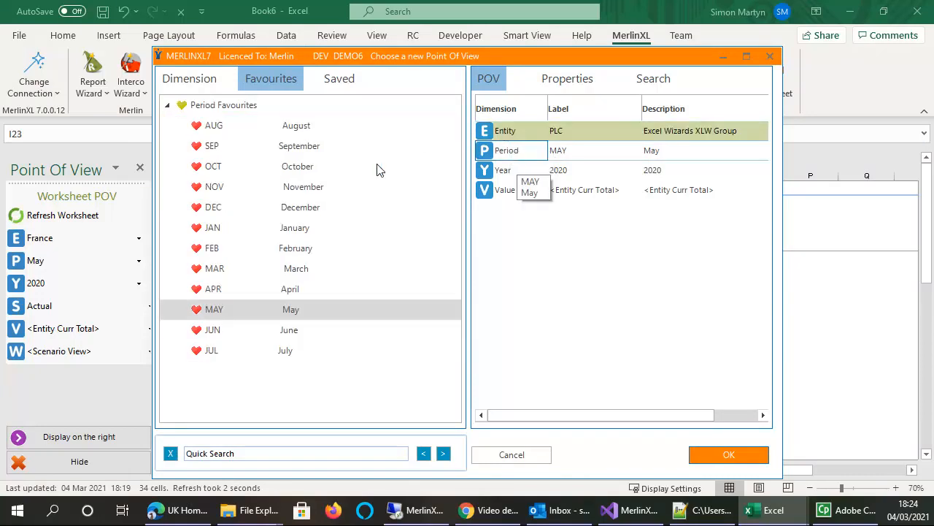
left_click(210, 350)
left_click(702, 453)
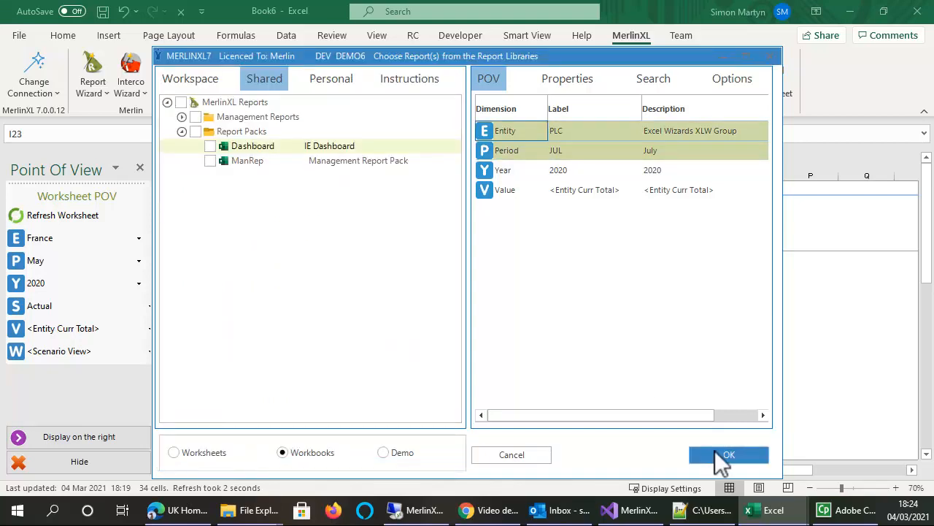
left_click(724, 455)
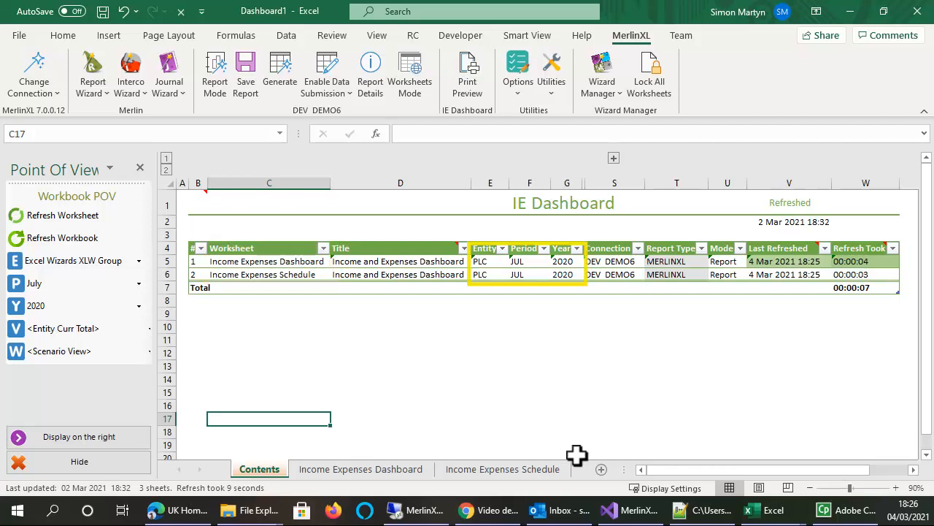
Review the Income Expenses Dashboard and Schedule sheets, and set only the dashboard sheet's period to March
left_click(341, 468)
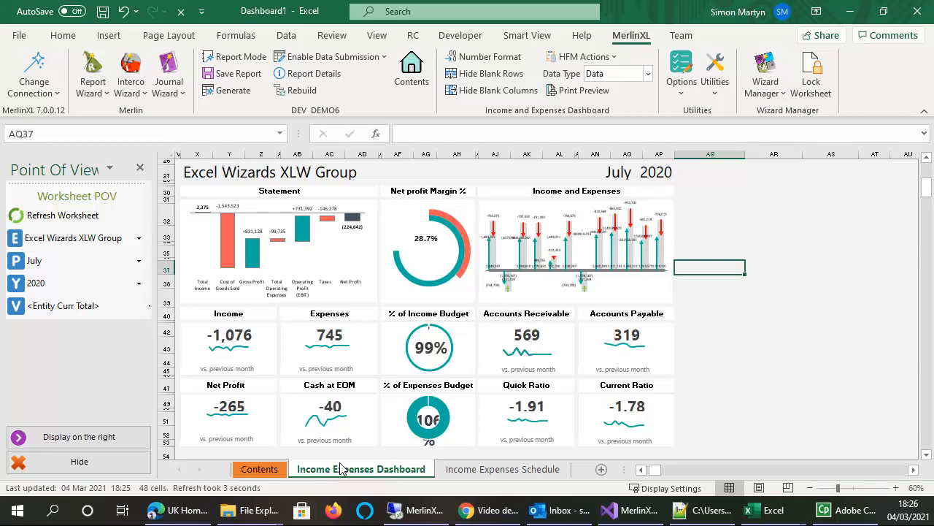
left_click(479, 469)
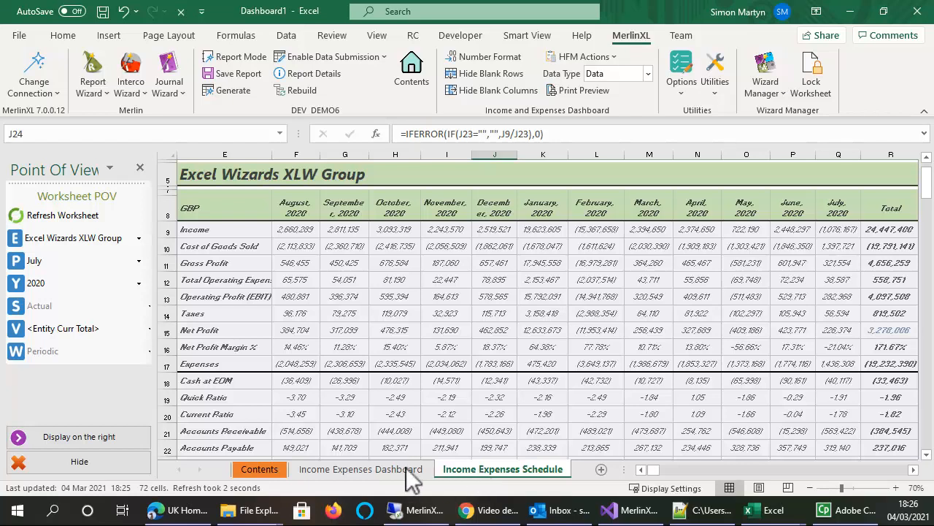
left_click(358, 470)
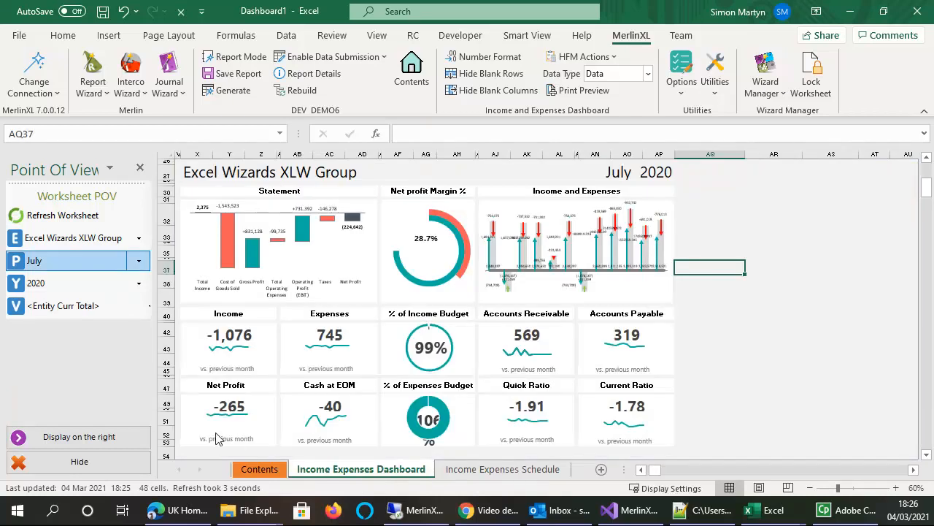
left_click(139, 264)
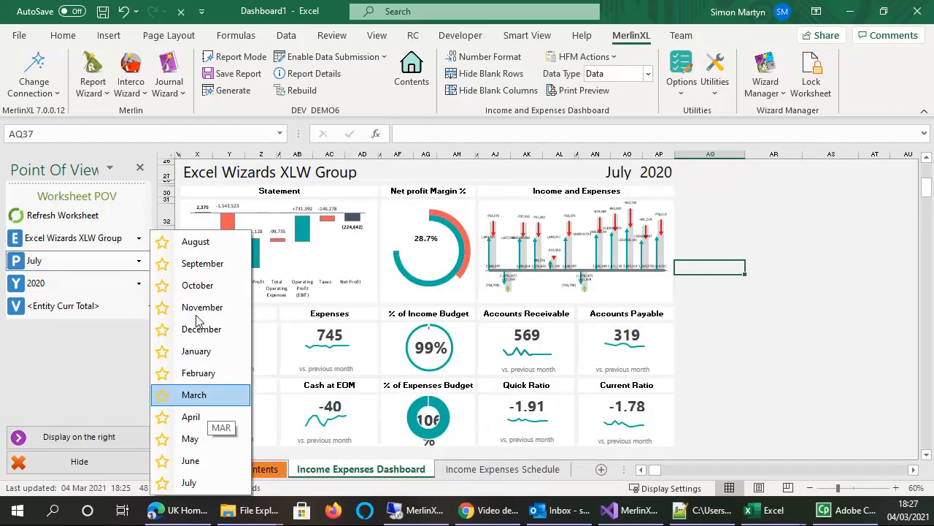
left_click(194, 395)
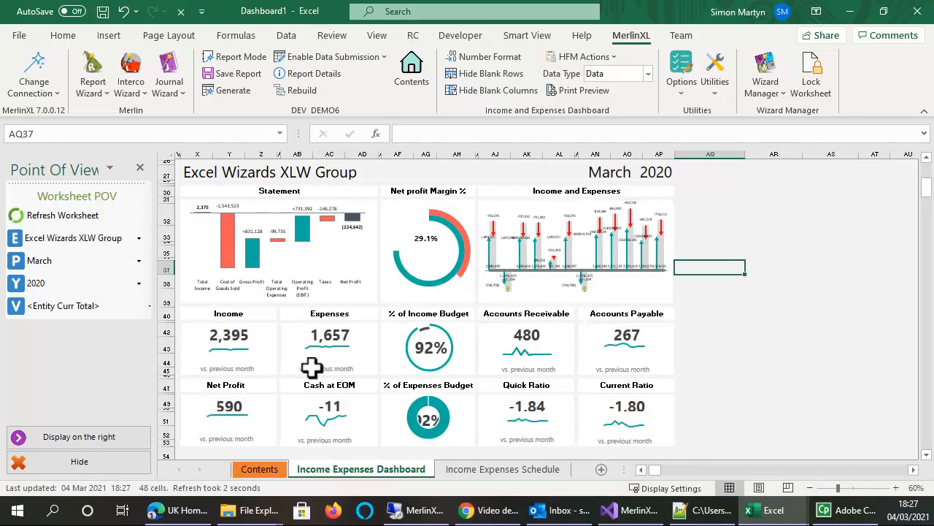
Set the whole workbook's period to May from the Contents sheet and check the dashboard and schedule sheets
left_click(411, 73)
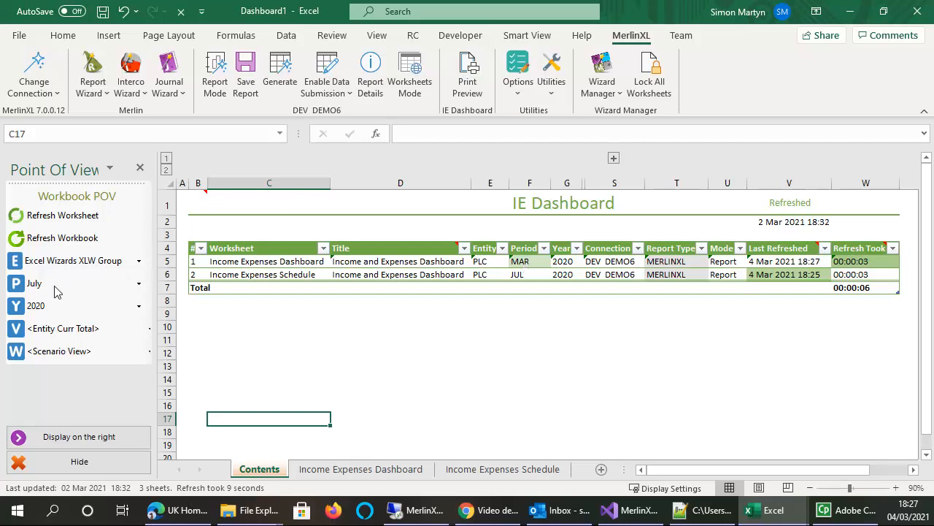
left_click(139, 284)
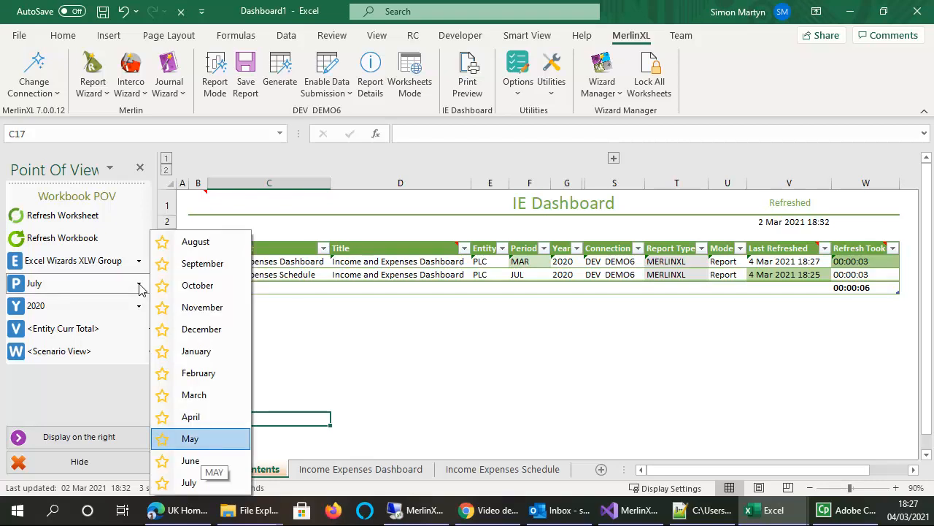
left_click(201, 438)
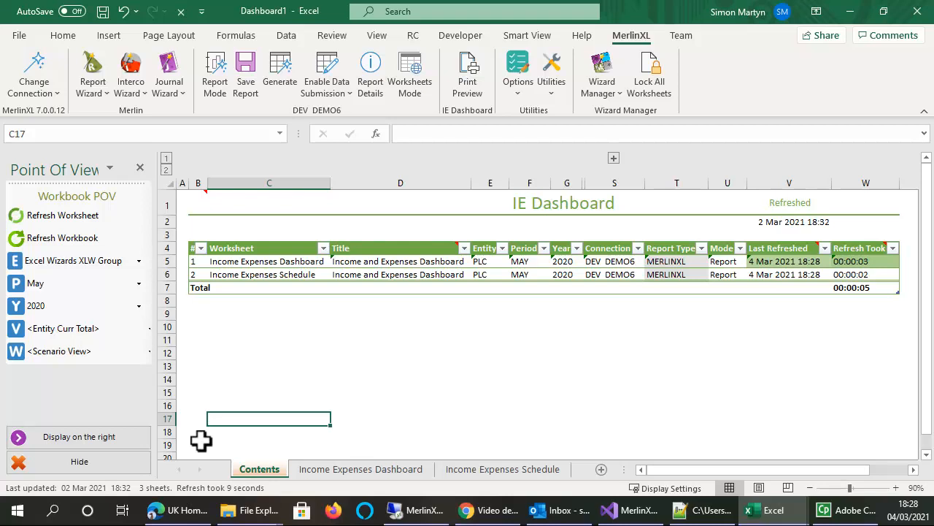
left_click(341, 469)
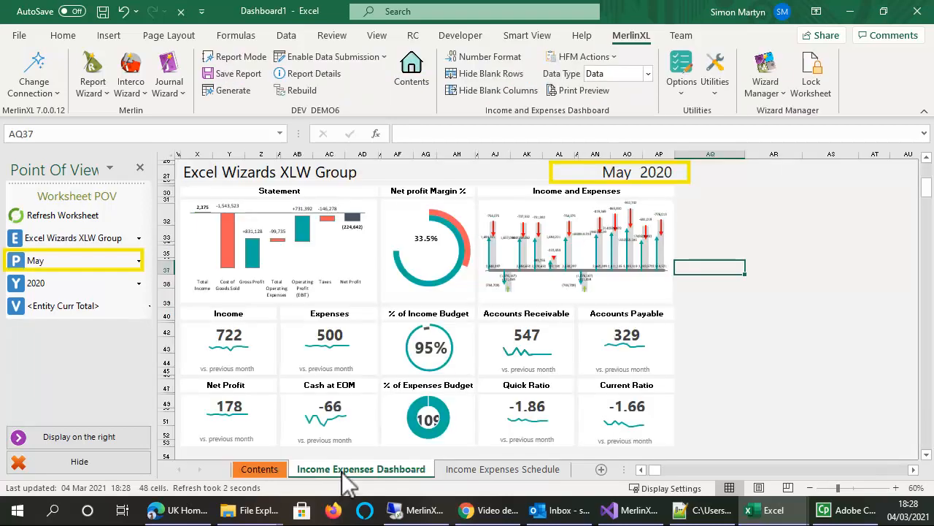
left_click(485, 469)
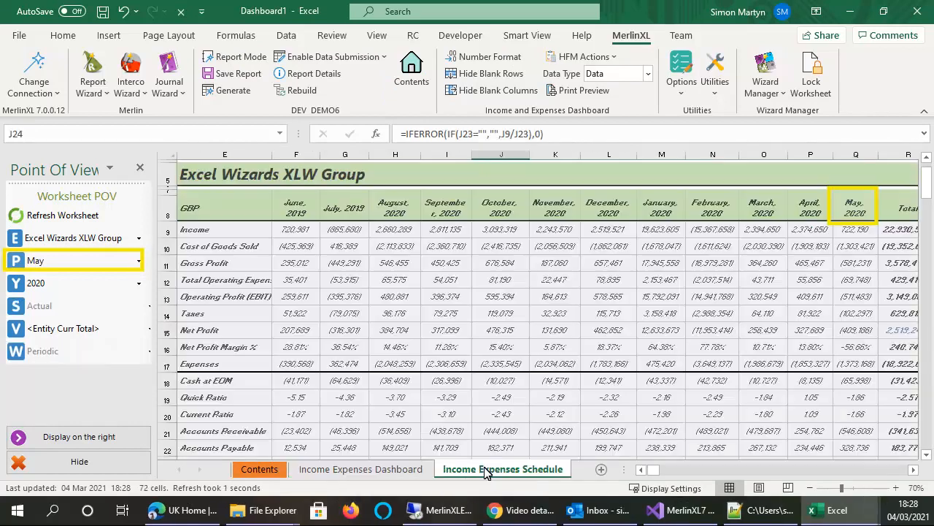
left_click(254, 469)
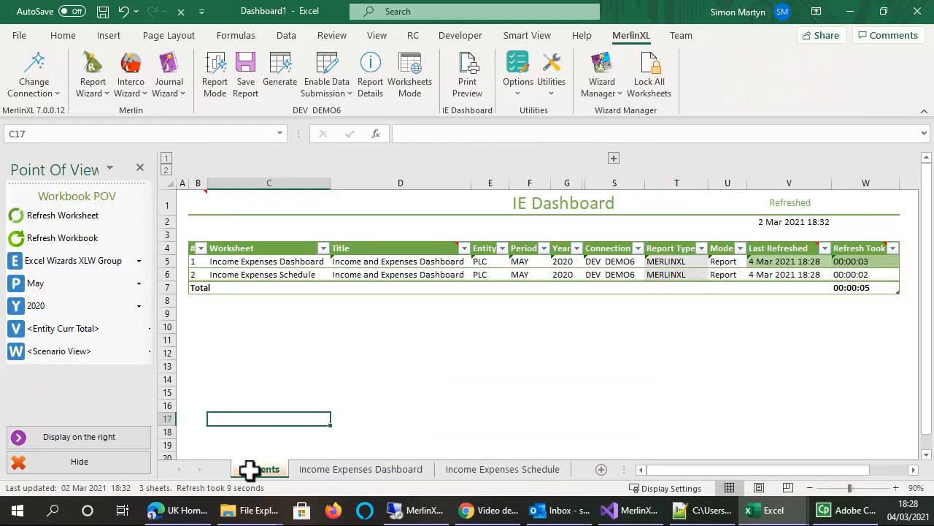